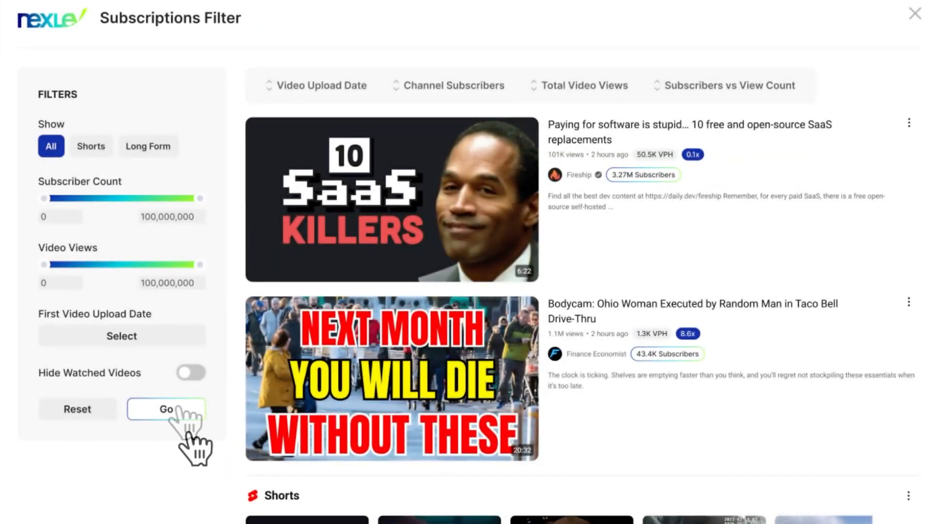
click(90, 146)
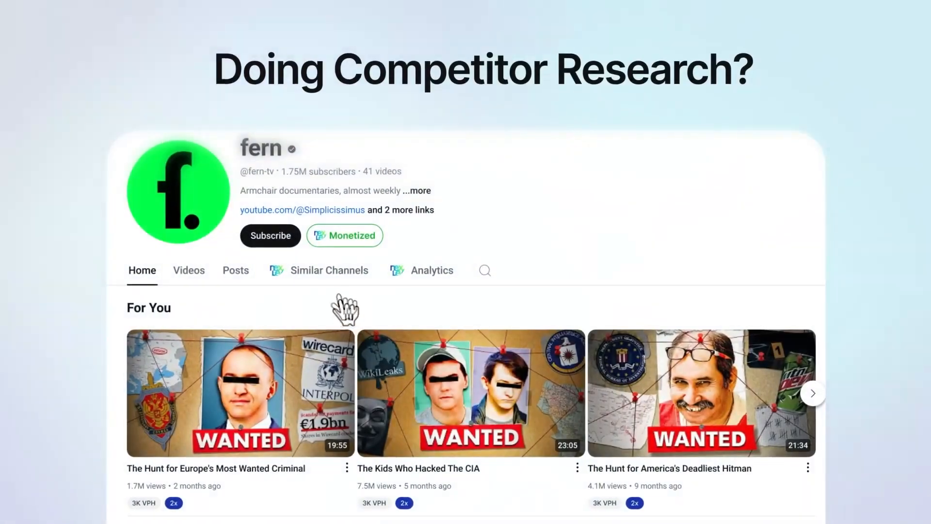
click(334, 272)
scroll(362, 320, down, 4)
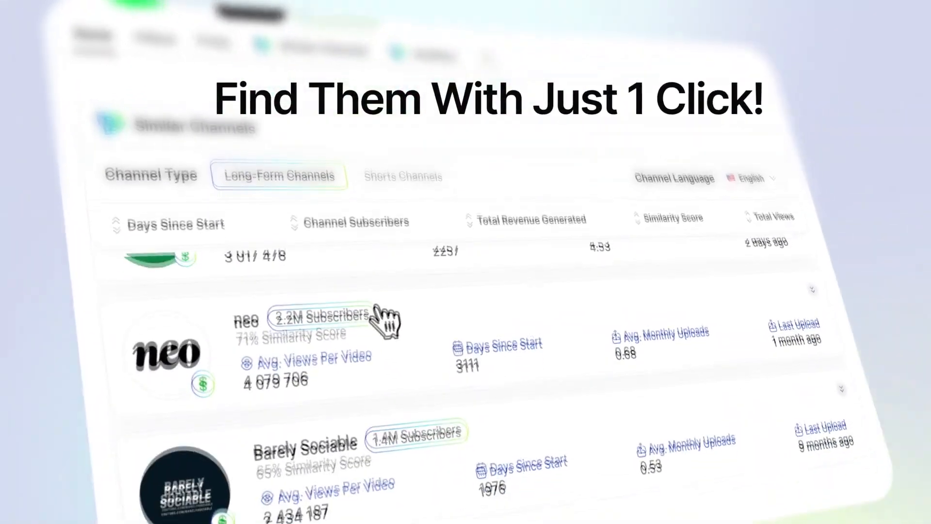
click(380, 305)
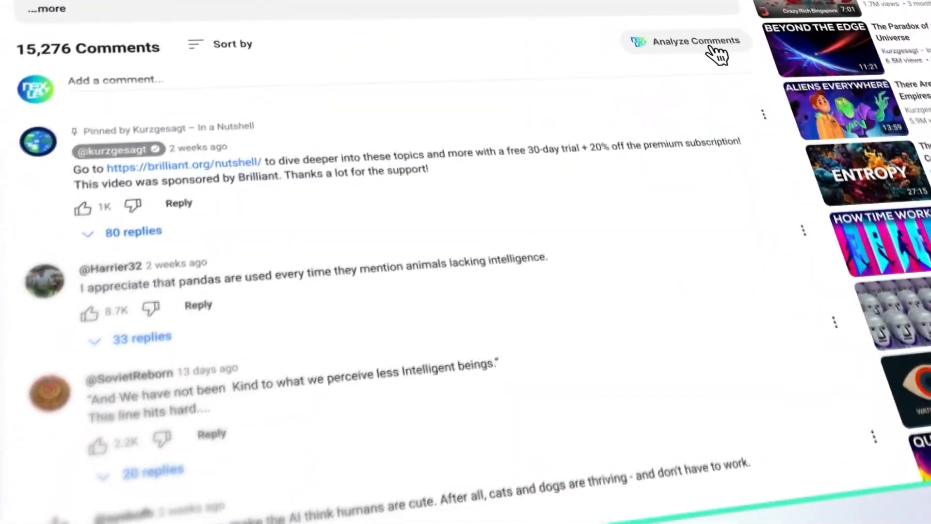
click(706, 42)
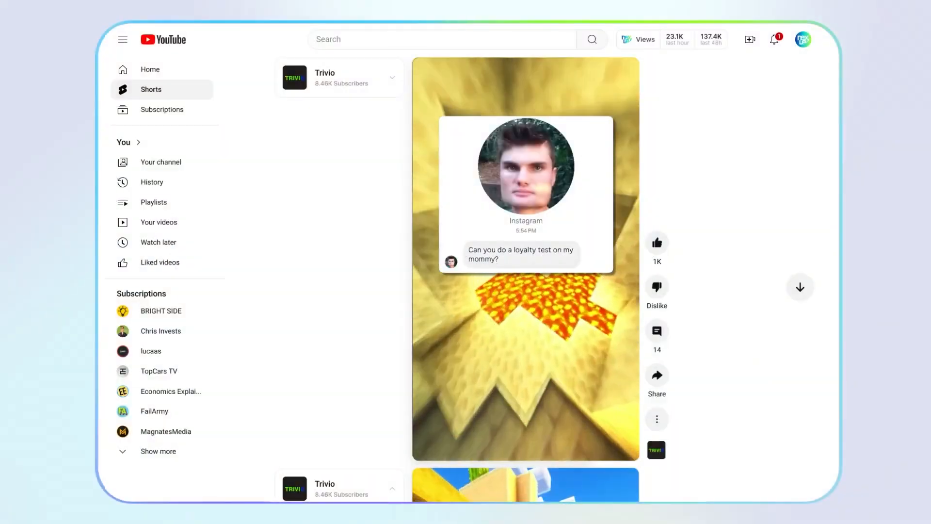
scroll(526, 259, down, 3)
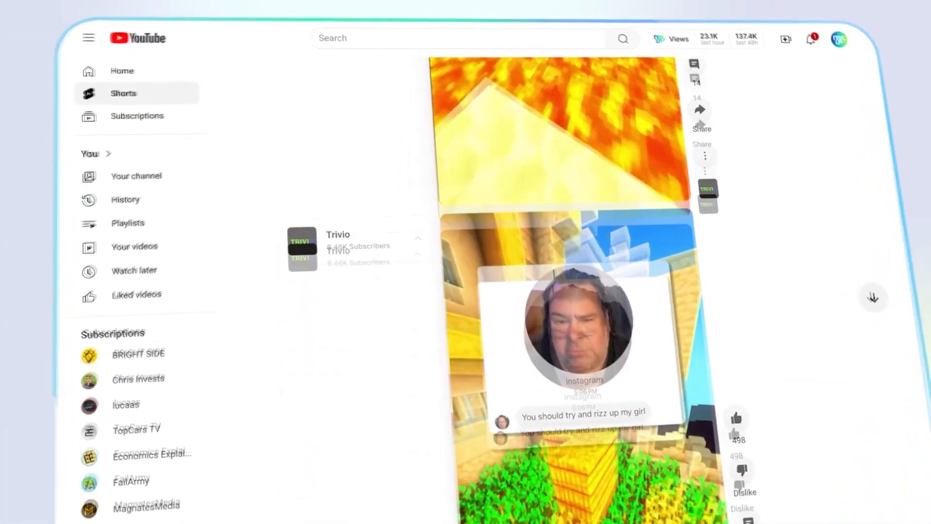
click(391, 86)
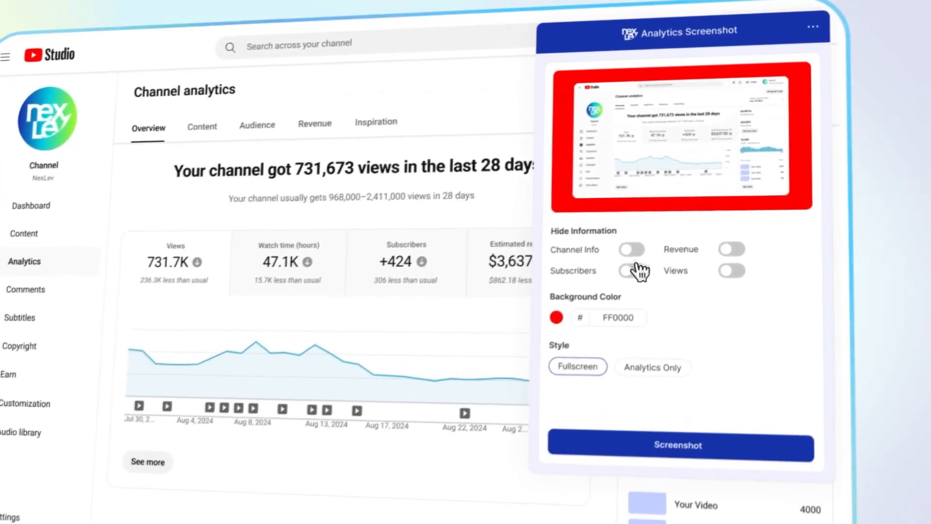
Capture an Analytics Only screenshot of the channel analytics with the channel info and subscribers hidden.
click(624, 255)
click(620, 278)
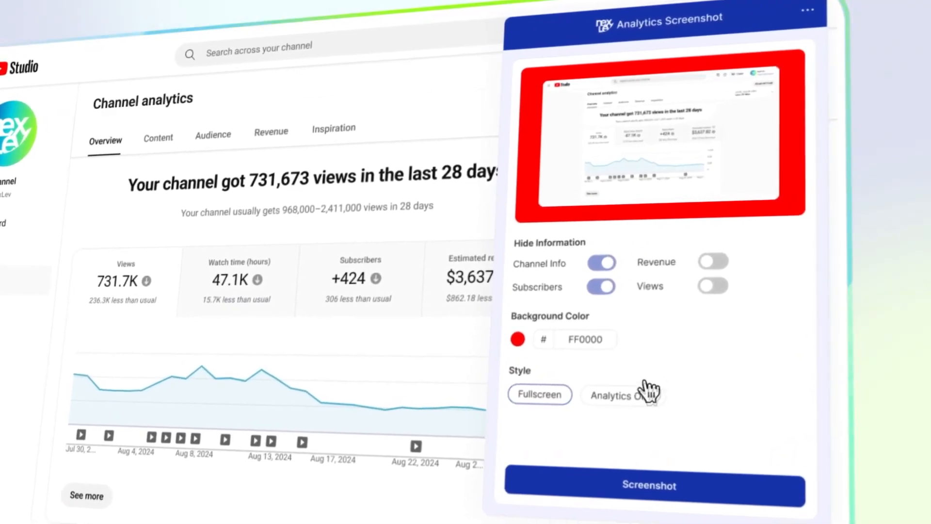
click(652, 407)
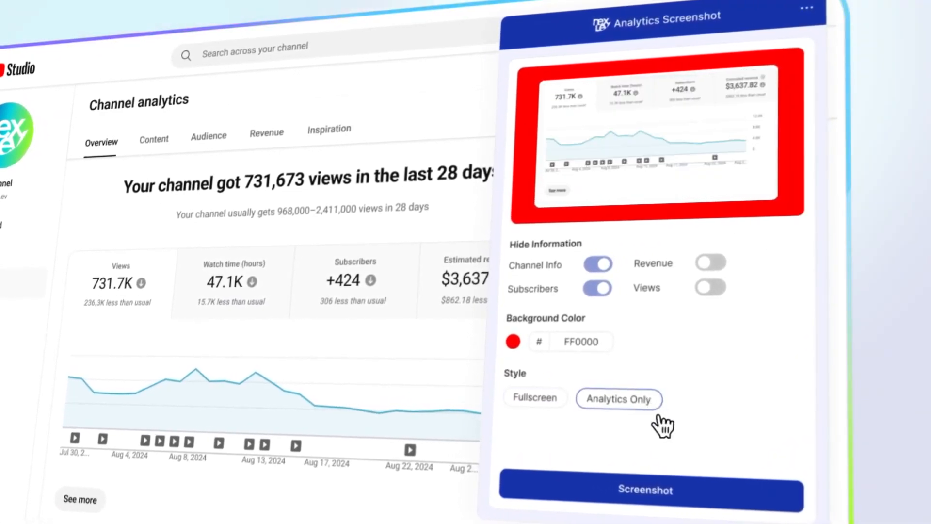
click(716, 491)
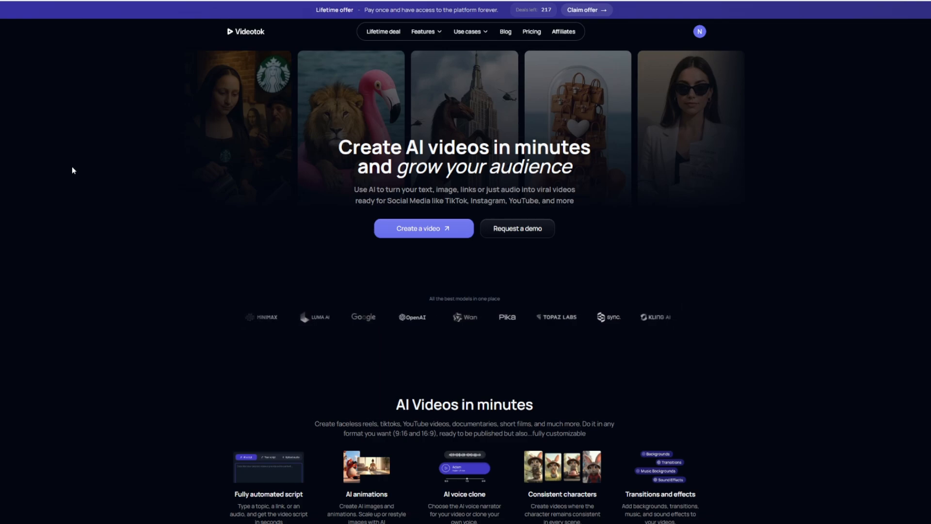
Start a fully automated video in Videotok and paste the Sinaloa rookie courier story as the AI script description.
click(428, 232)
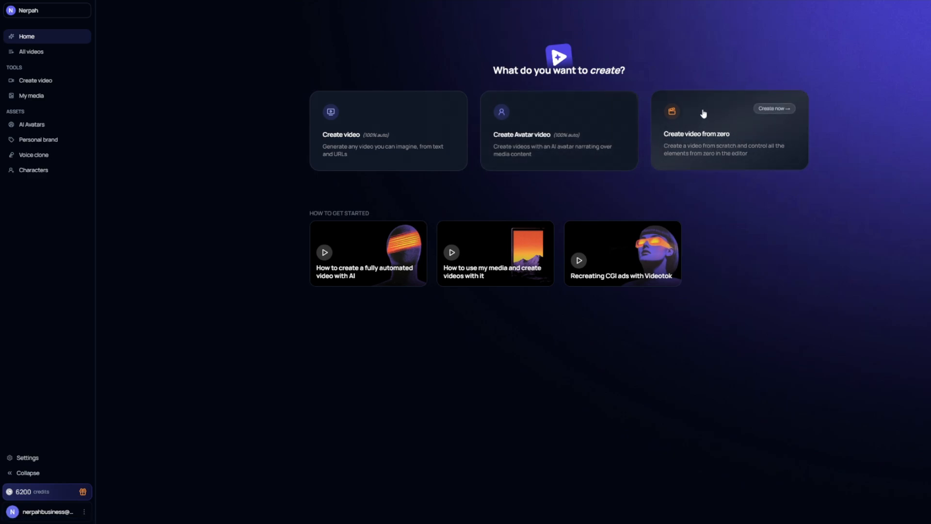
click(387, 119)
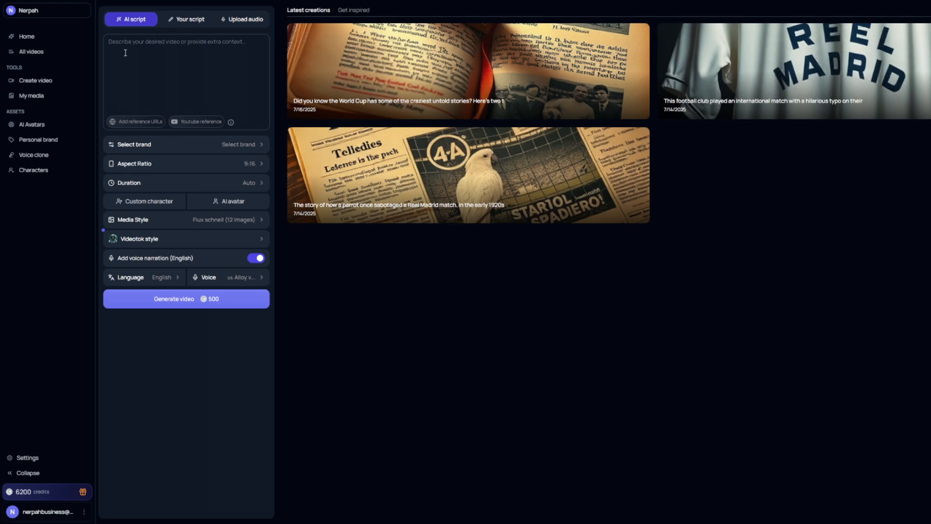
click(122, 81)
key(ctrl+v)
scroll(264, 89, up, 3)
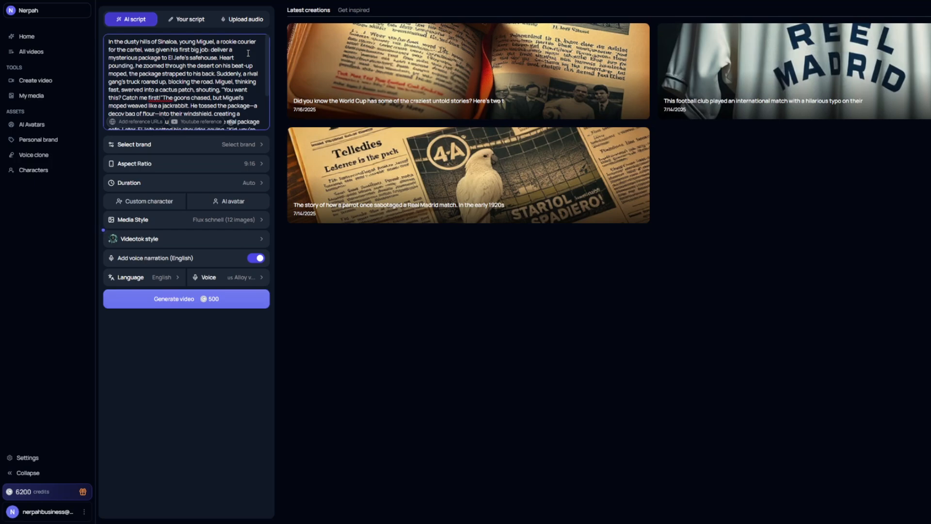
scroll(247, 54, down, 2)
scroll(257, 50, up, 2)
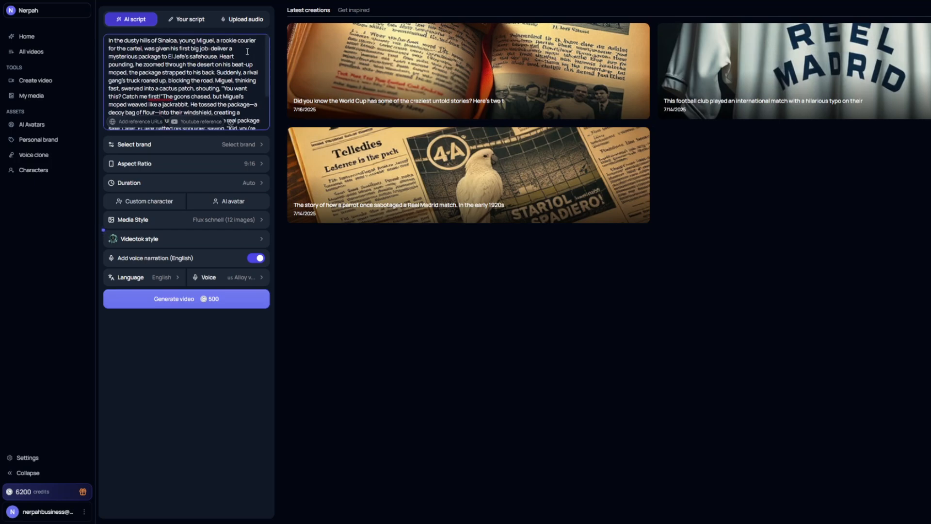
scroll(266, 47, up, 1)
scroll(269, 52, down, 2)
scroll(265, 48, up, 2)
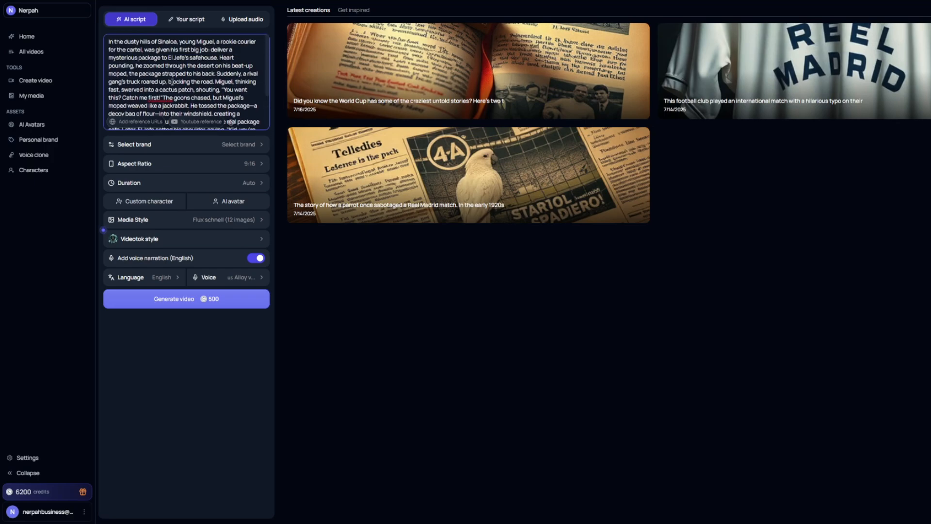
Check the aspect ratio and duration options, and choose Flux schnell static images with the Videotok style.
click(256, 166)
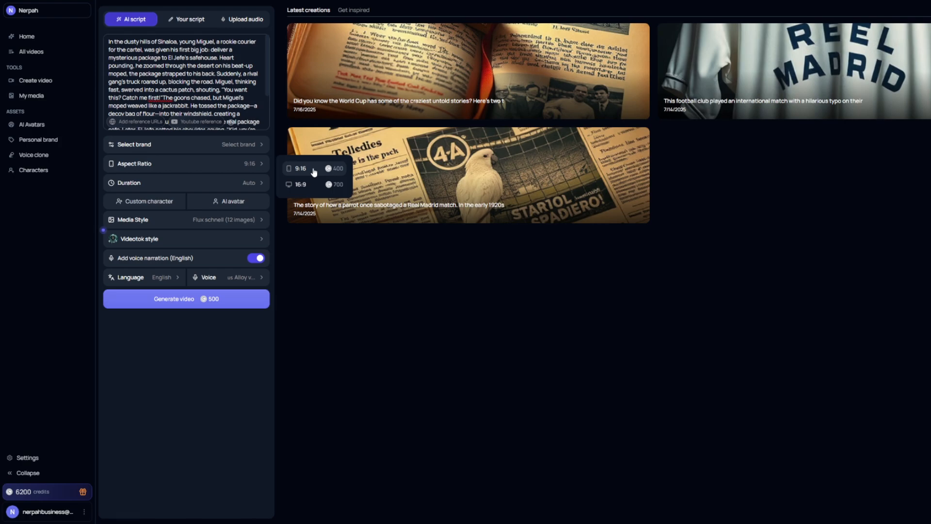
click(262, 186)
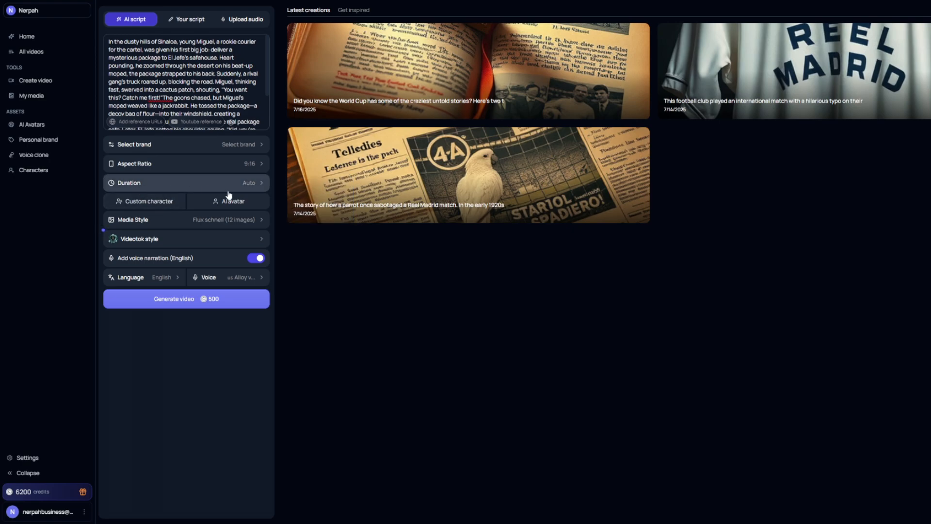
click(256, 223)
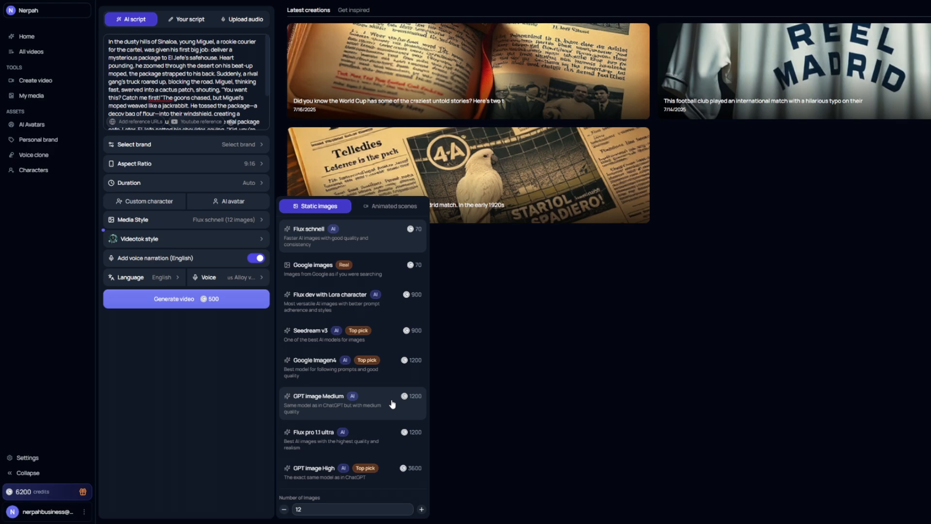
click(382, 239)
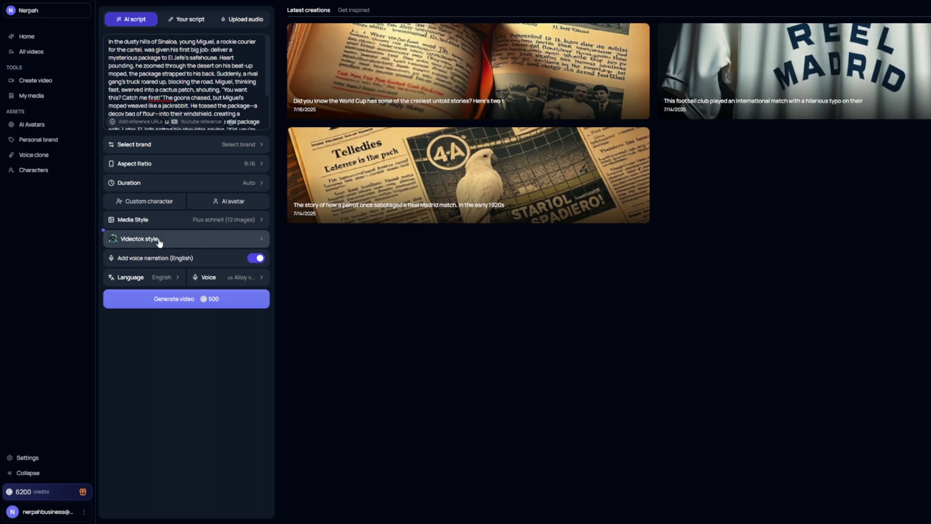
click(263, 240)
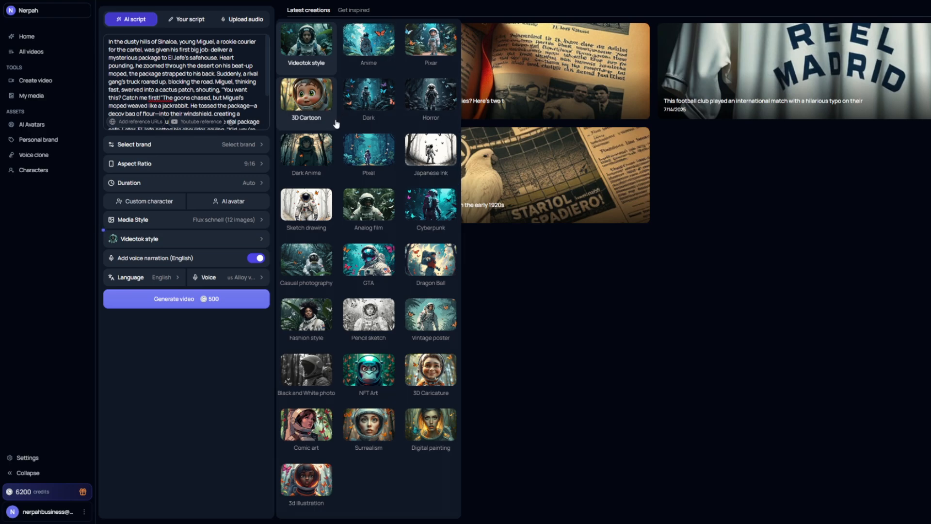
click(314, 47)
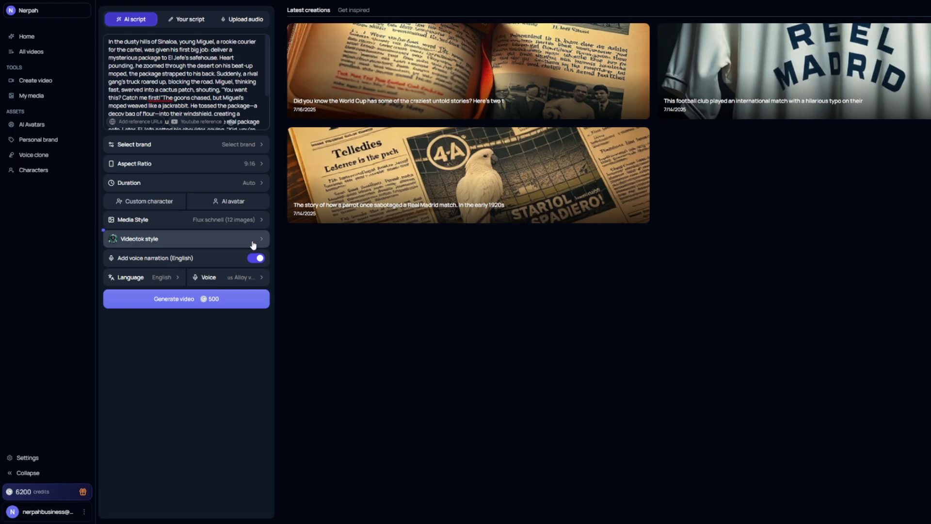
Browse the single-narrator voices and select the US Alloy voice for the narration.
click(241, 277)
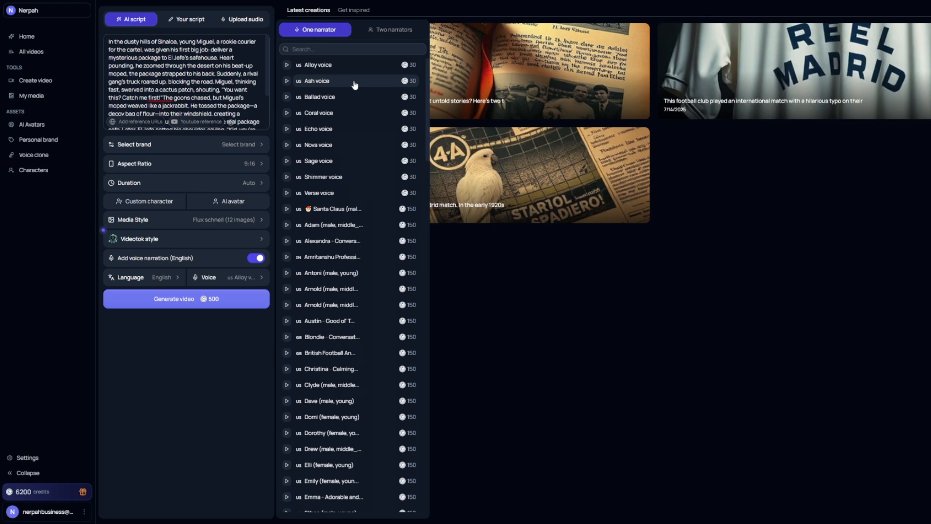
scroll(347, 218, down, 4)
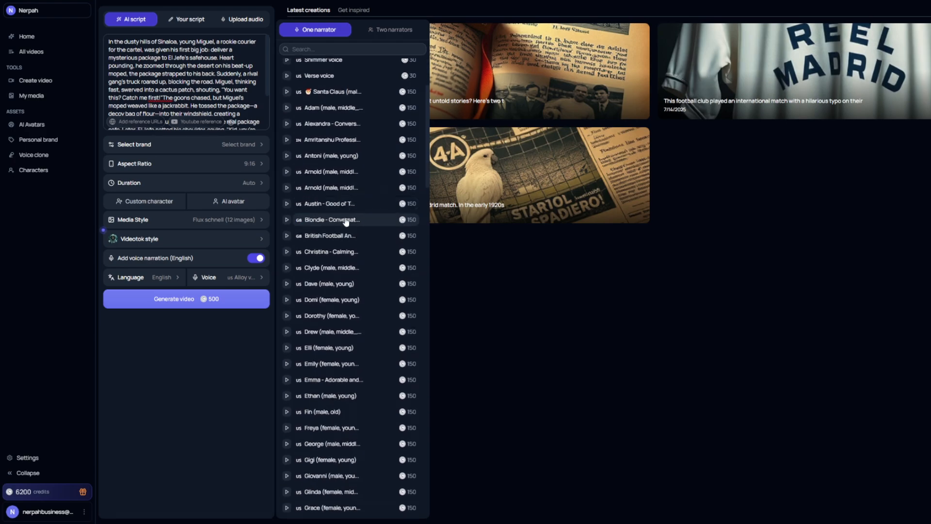
scroll(345, 311, down, 15)
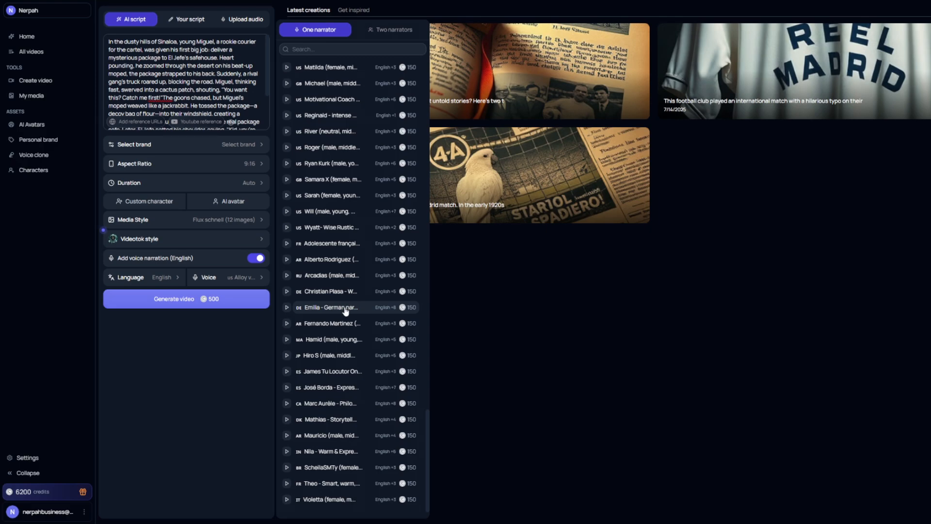
scroll(347, 324, up, 15)
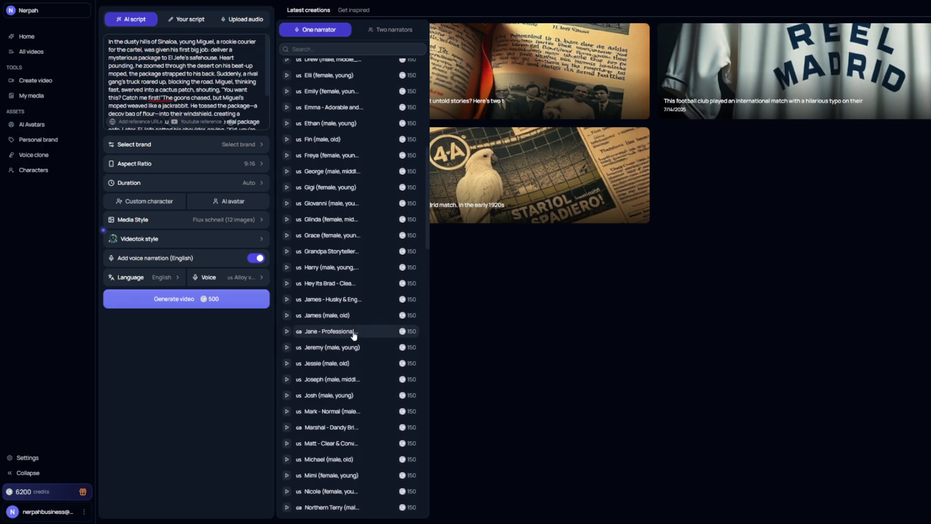
scroll(356, 331, up, 2)
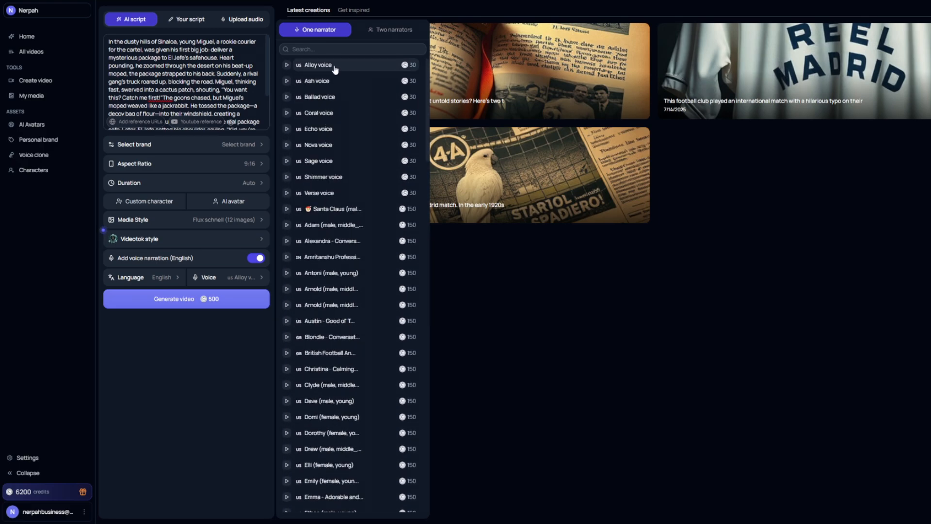
click(353, 70)
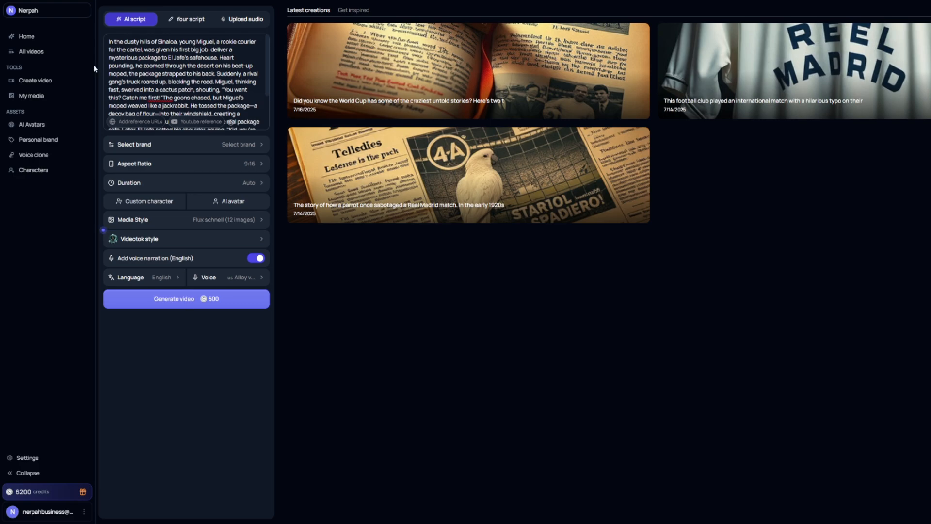
Generate the video script, review its text, and accept it to continue to the storyboard.
click(181, 303)
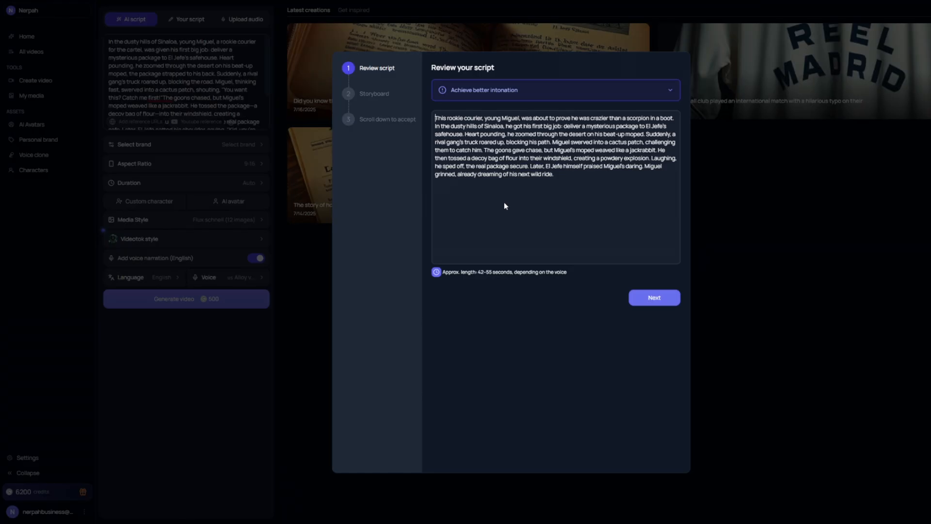
mouse_move(448, 277)
mouse_move(491, 278)
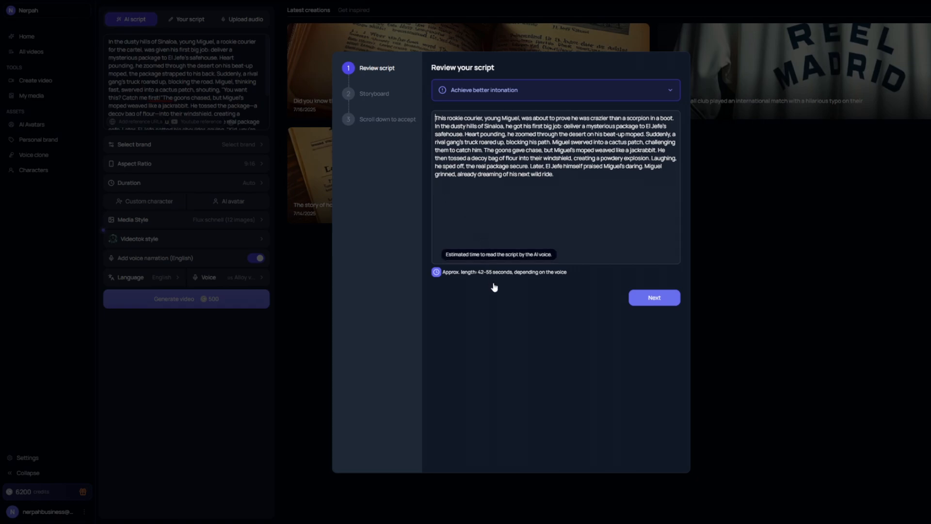
click(656, 304)
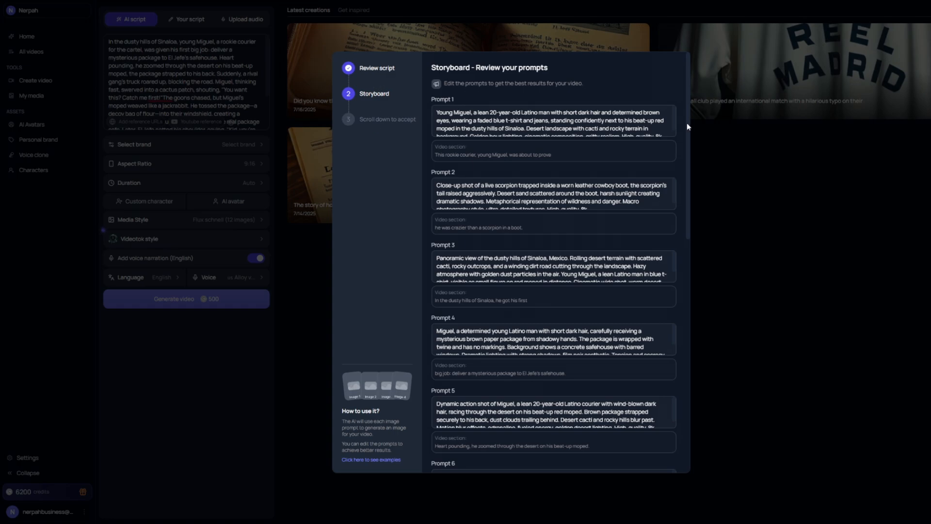
Review the storyboard image prompts without editing them and create the video.
scroll(686, 121, down, 10)
scroll(685, 371, up, 8)
drag(675, 142, 691, 95)
scroll(528, 120, down, 2)
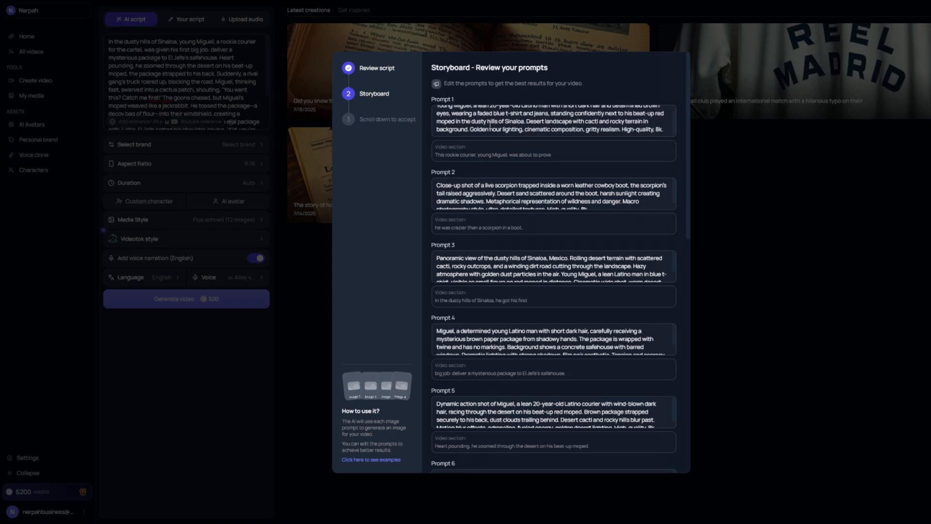
scroll(490, 125, down, 10)
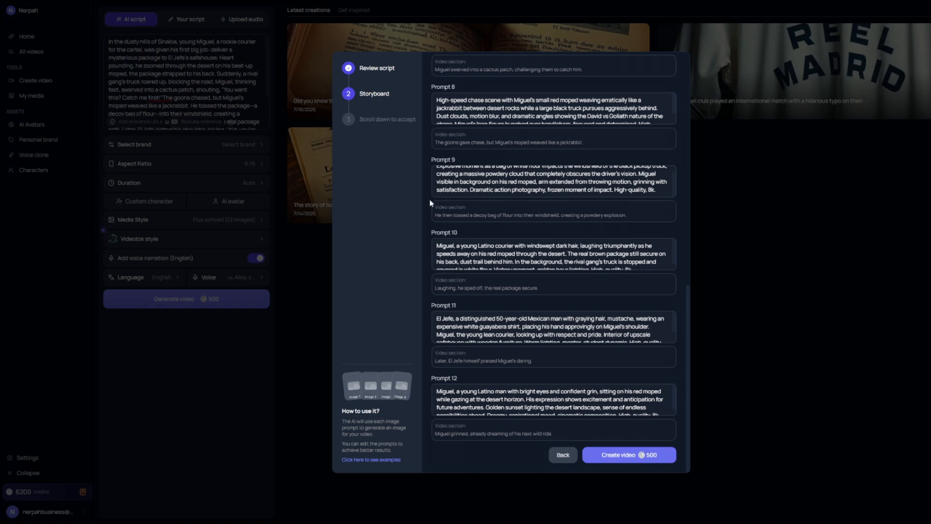
click(640, 455)
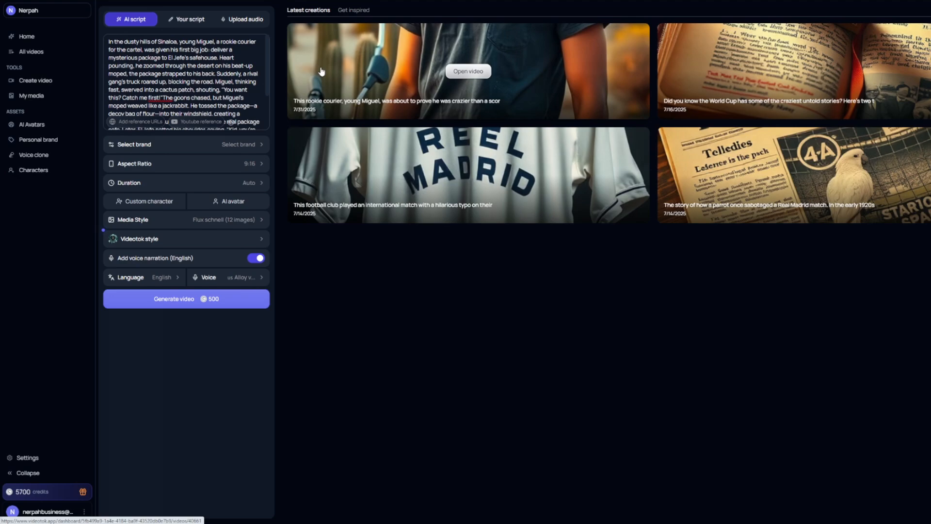
Open the newly generated rookie courier video in the editor and play it.
click(475, 74)
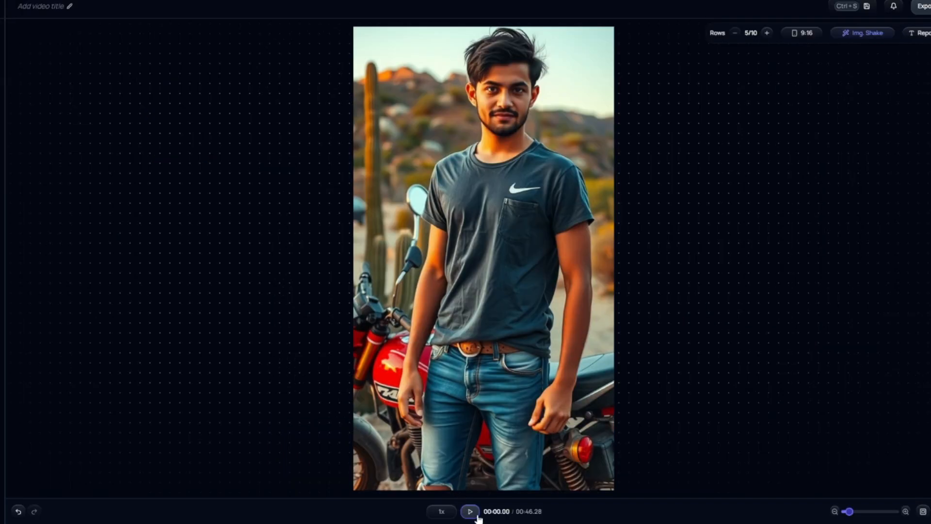
key(space)
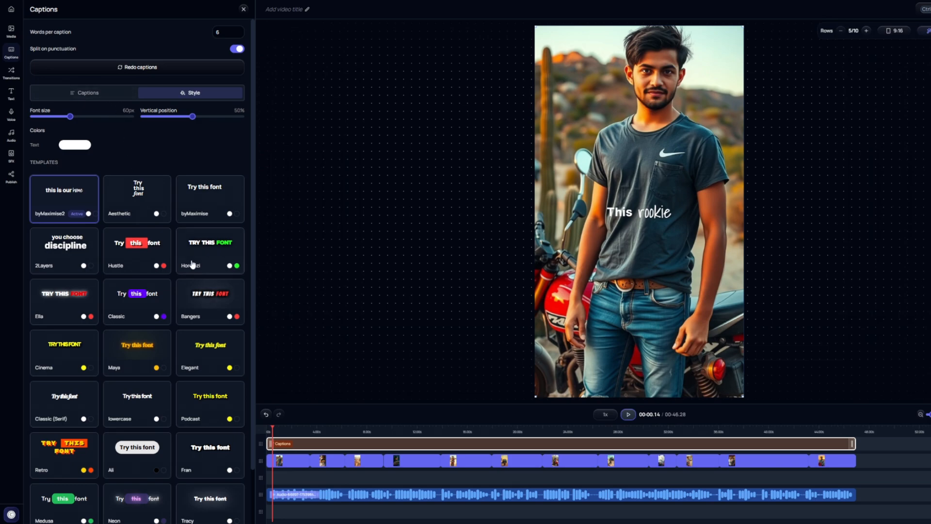
Apply the Cinema template to the video's captions.
click(65, 359)
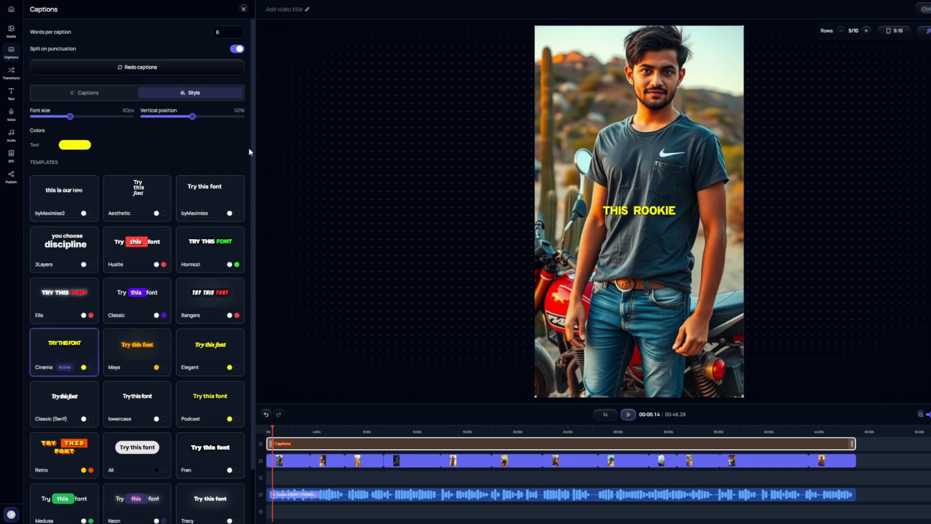
Browse the caption style templates and apply the Podcast template to the captions.
scroll(250, 150, down, 2)
scroll(253, 253, up, 2)
scroll(252, 271, down, 2)
click(210, 339)
click(74, 292)
click(209, 337)
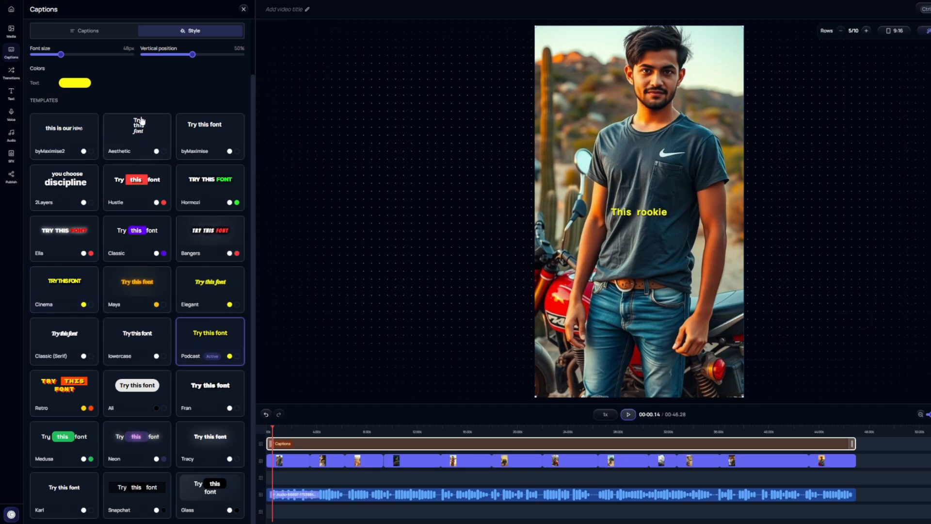
Try a custom darker yellow for the caption text, then reapply the Podcast template to restore its color.
scroll(146, 214, up, 2)
click(73, 147)
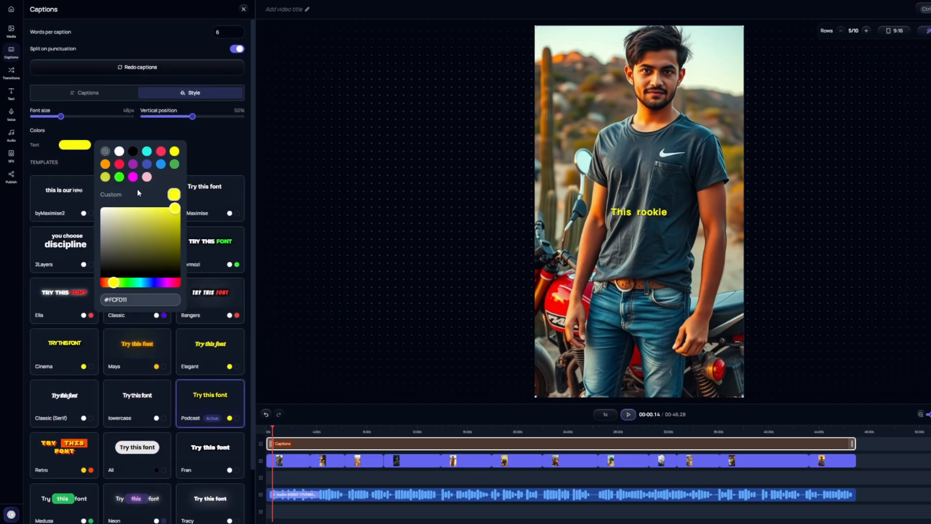
mouse_move(120, 284)
mouse_down()
mouse_move(142, 286)
mouse_move(113, 286)
mouse_up()
click(252, 221)
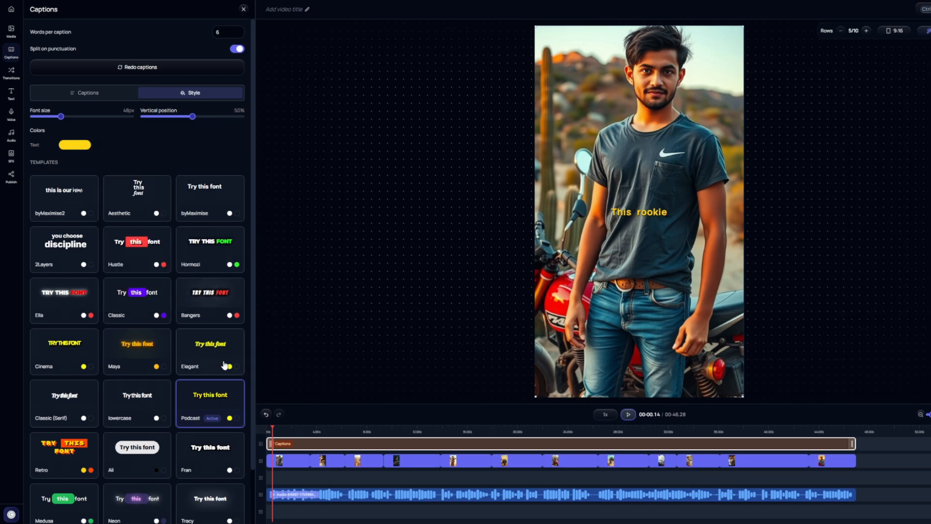
click(216, 401)
Set the captions' font size to 72px and their vertical position to 41%.
drag(66, 118, 79, 119)
drag(193, 118, 184, 115)
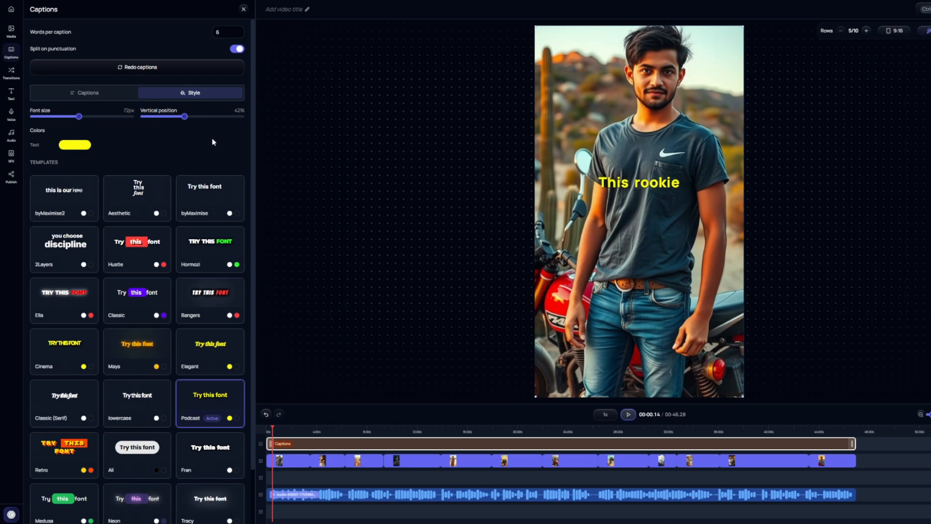
mouse_move(186, 119)
mouse_down()
mouse_move(195, 118)
mouse_move(183, 118)
mouse_up()
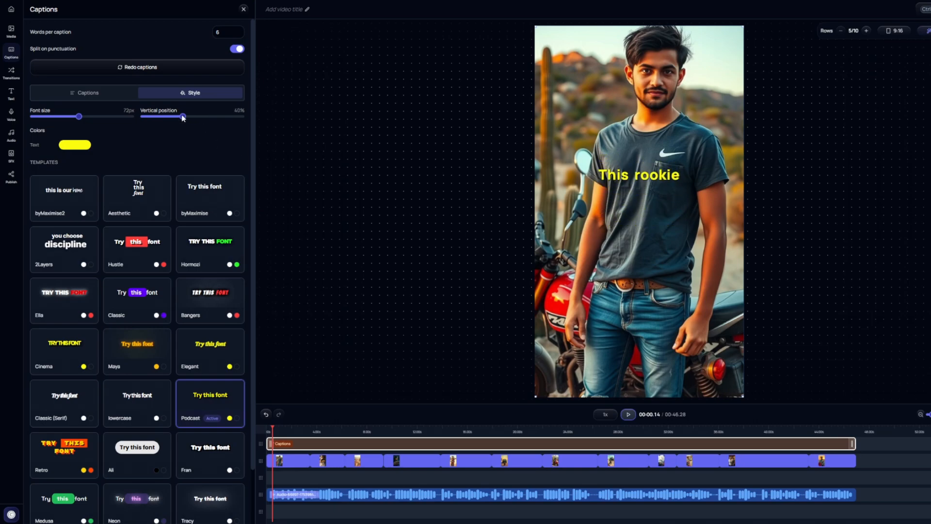
drag(183, 119, 185, 119)
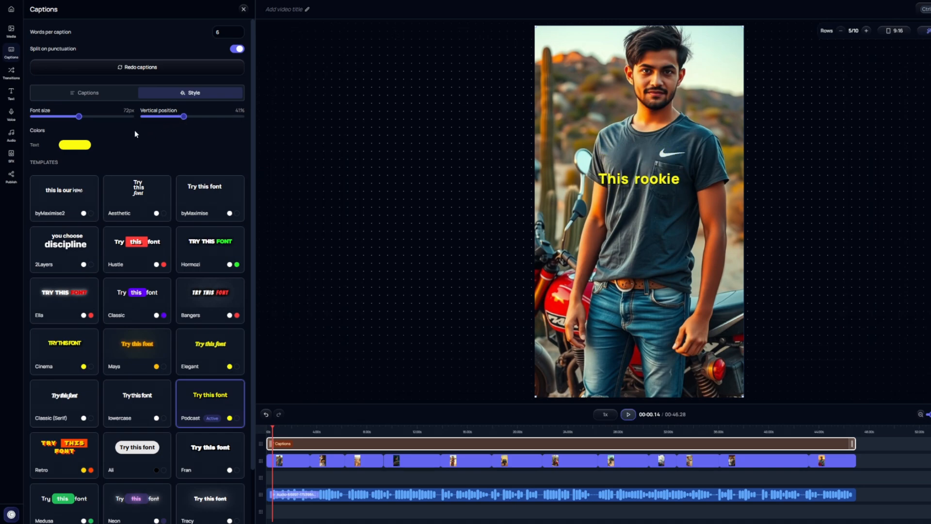
Play the video to preview the restyled captions, stop it, and return the playhead to the beginning.
key(space)
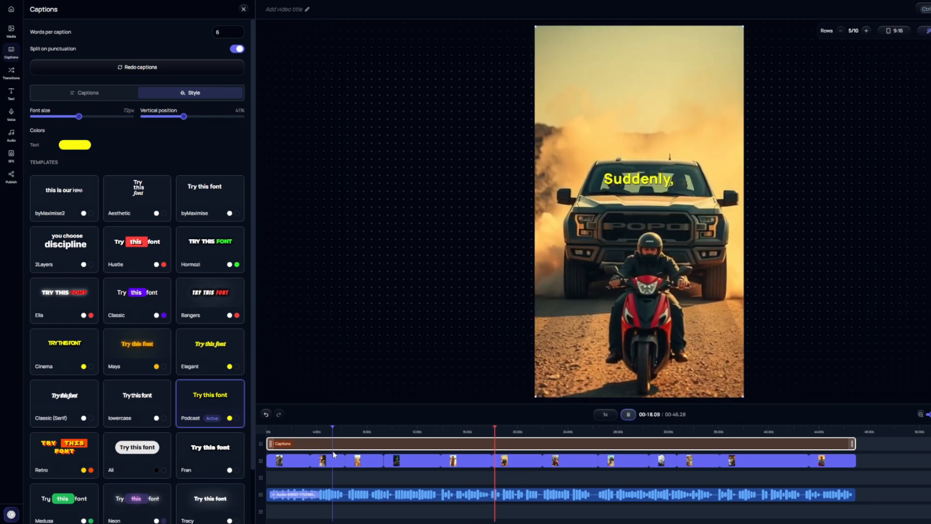
key(space)
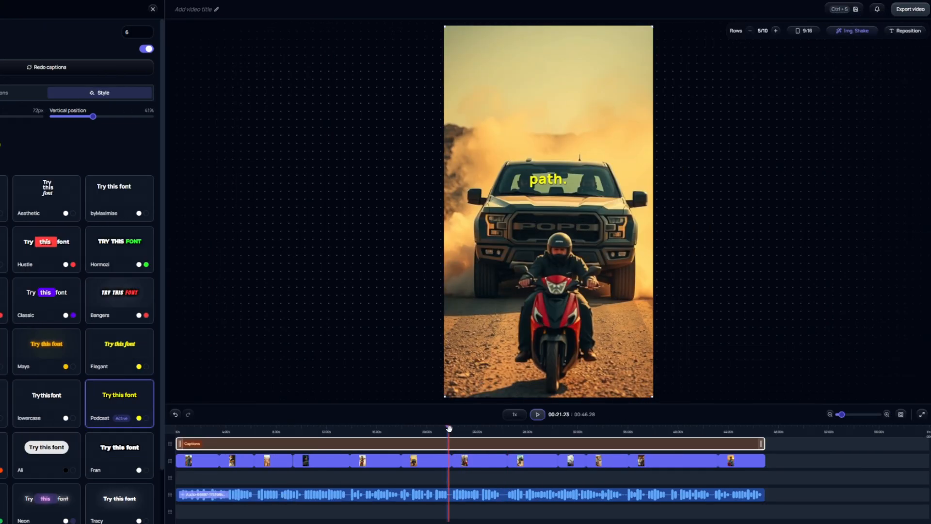
drag(449, 428, 173, 433)
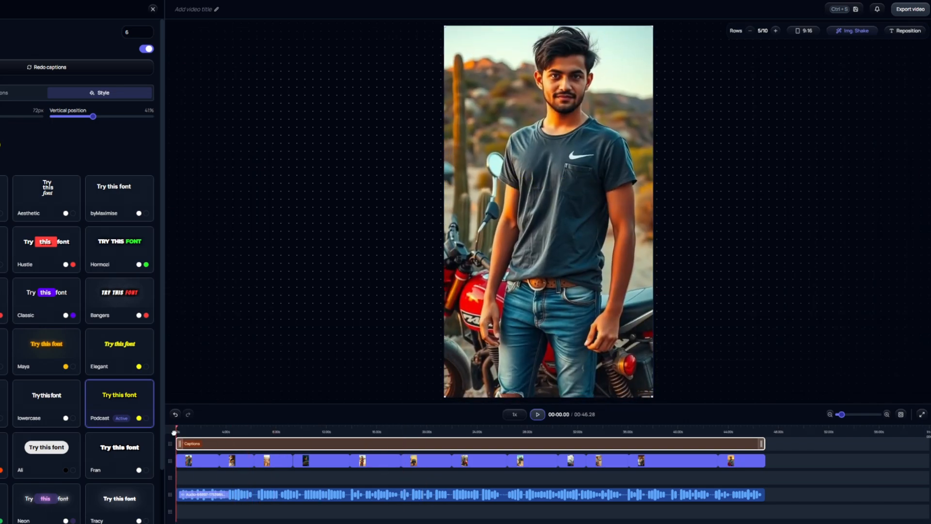
Try the Shake/Zoom image movement type and play the video to preview it.
click(855, 33)
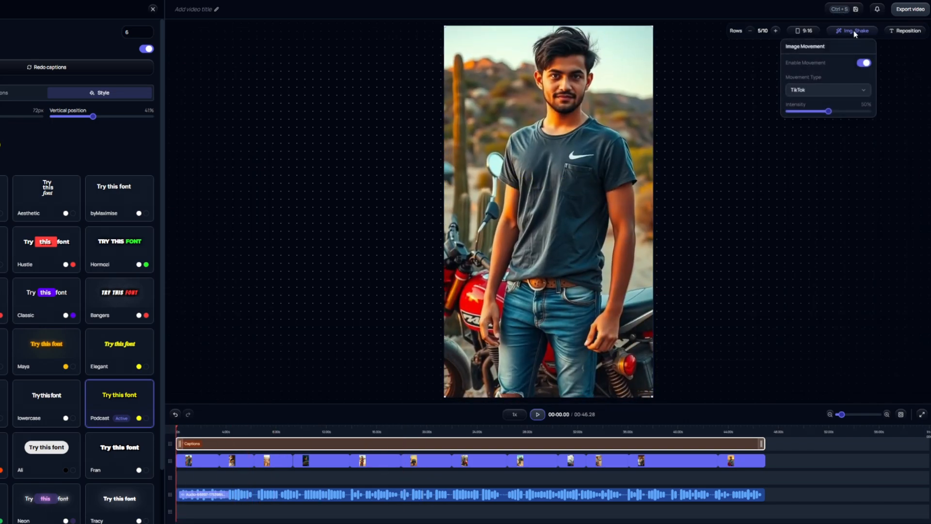
click(820, 89)
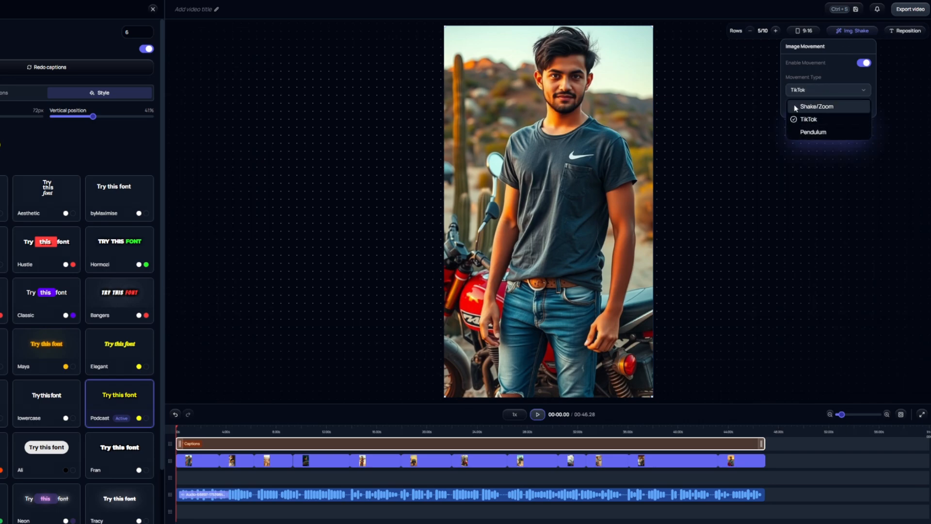
click(824, 108)
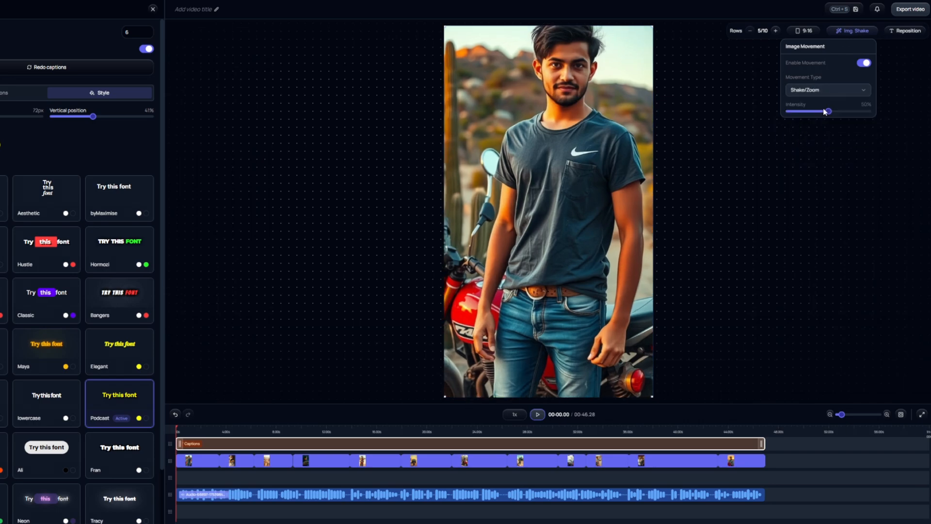
click(538, 415)
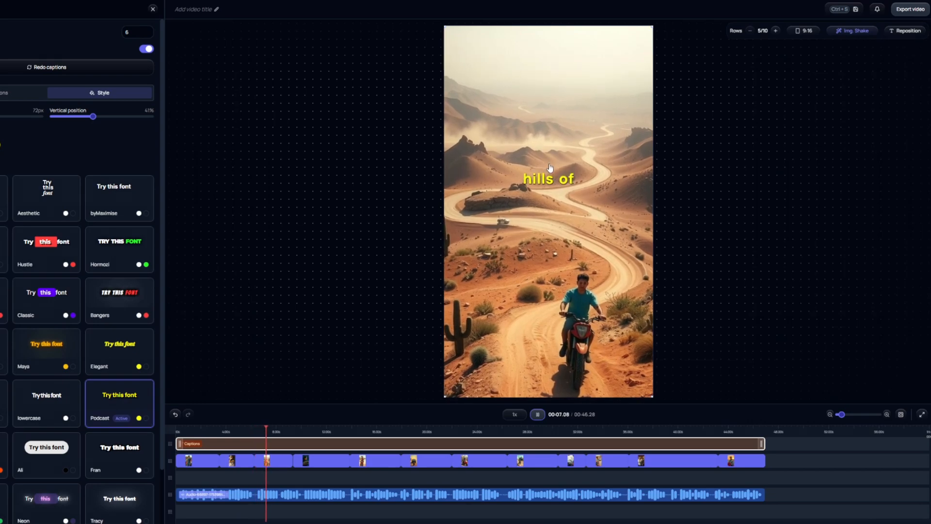
Set the image movement type to TikTok and its intensity to 35%.
click(853, 30)
click(808, 90)
click(813, 123)
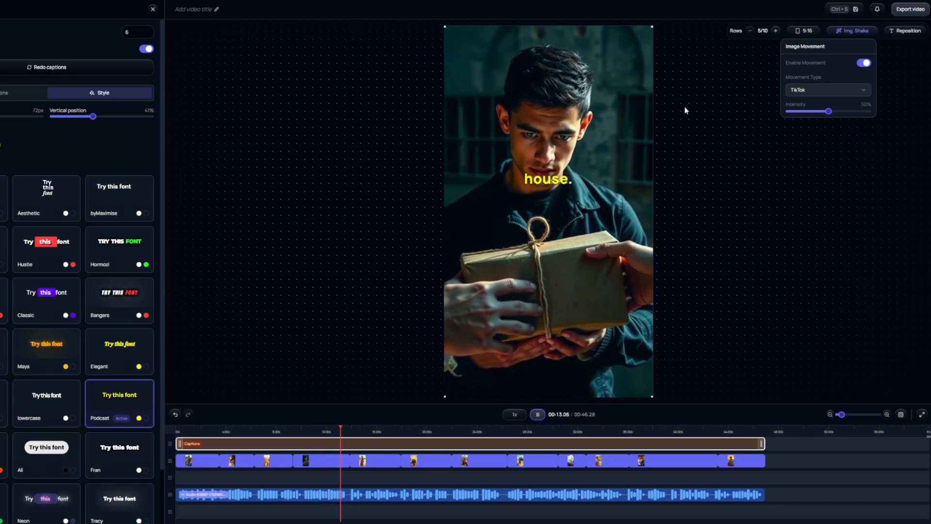
mouse_move(829, 112)
mouse_down()
mouse_move(820, 114)
mouse_move(882, 112)
mouse_move(817, 114)
mouse_up()
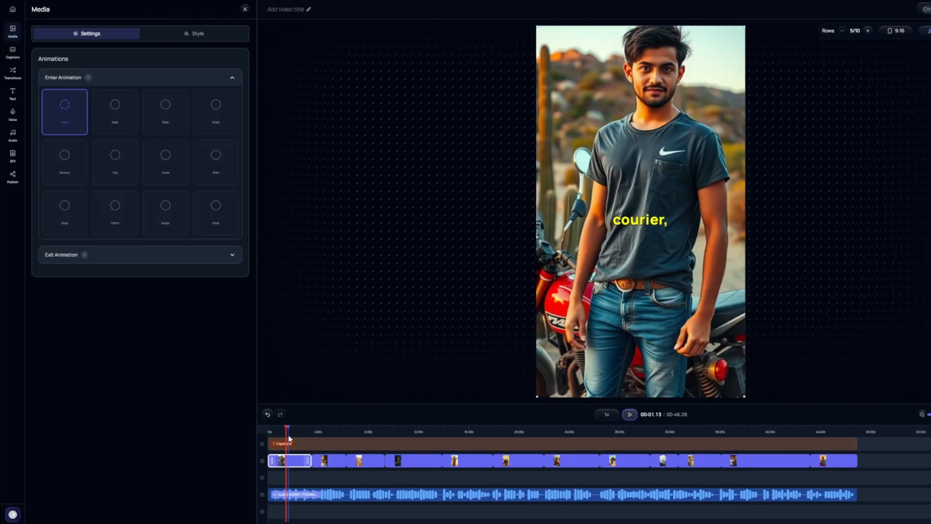
Return to the video's beginning, select Fade as the only transition, and play the opening clips to preview it.
drag(287, 430, 267, 432)
click(11, 73)
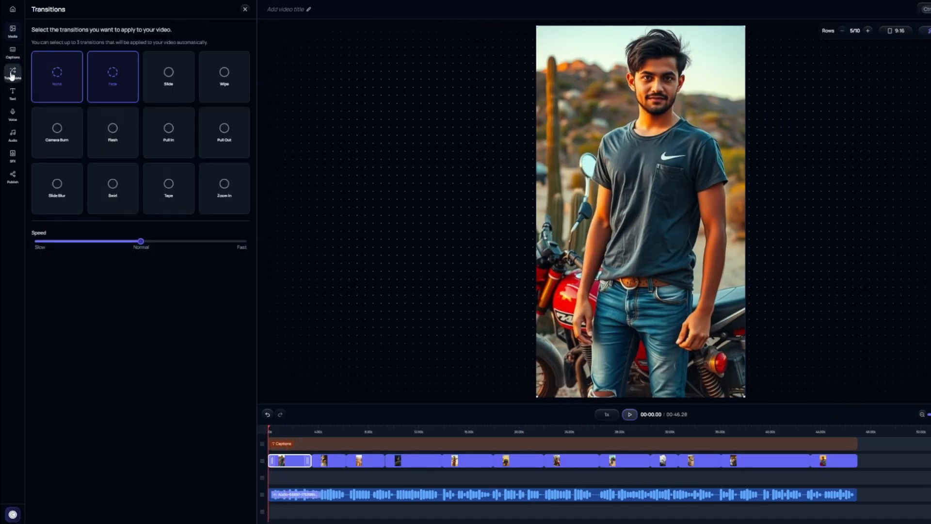
click(160, 82)
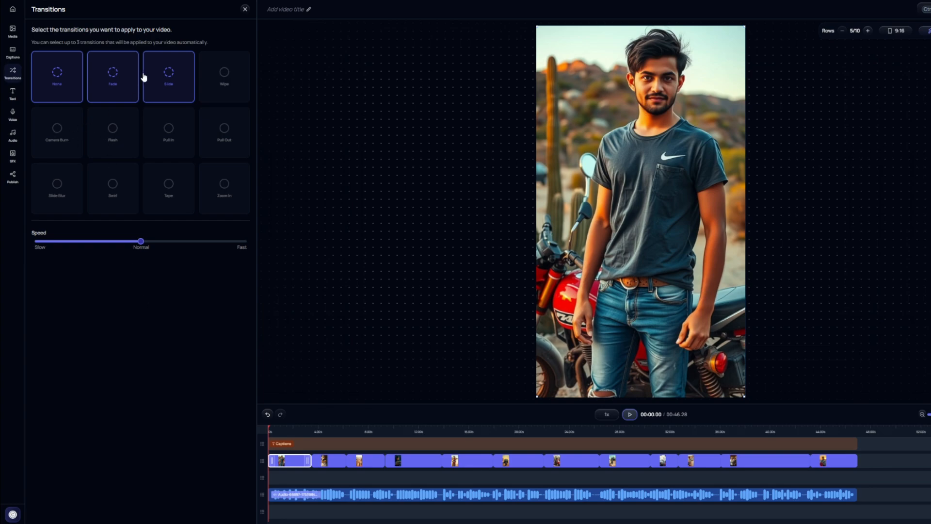
click(106, 78)
click(167, 83)
click(222, 85)
click(223, 138)
click(51, 84)
click(215, 87)
click(224, 136)
click(106, 84)
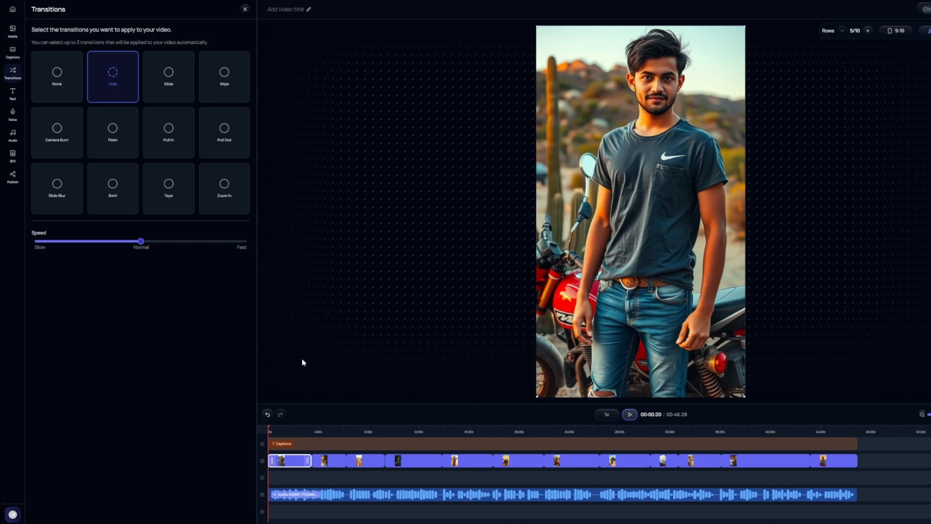
click(630, 415)
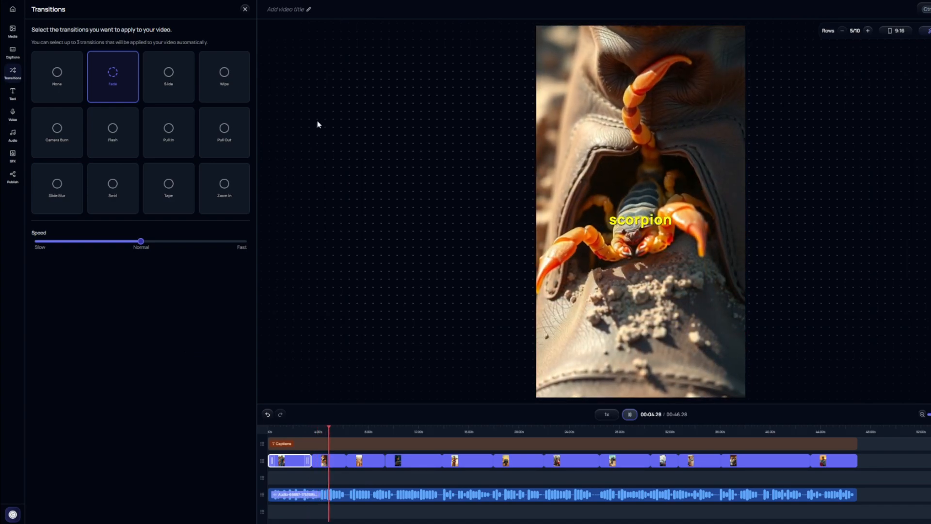
click(629, 415)
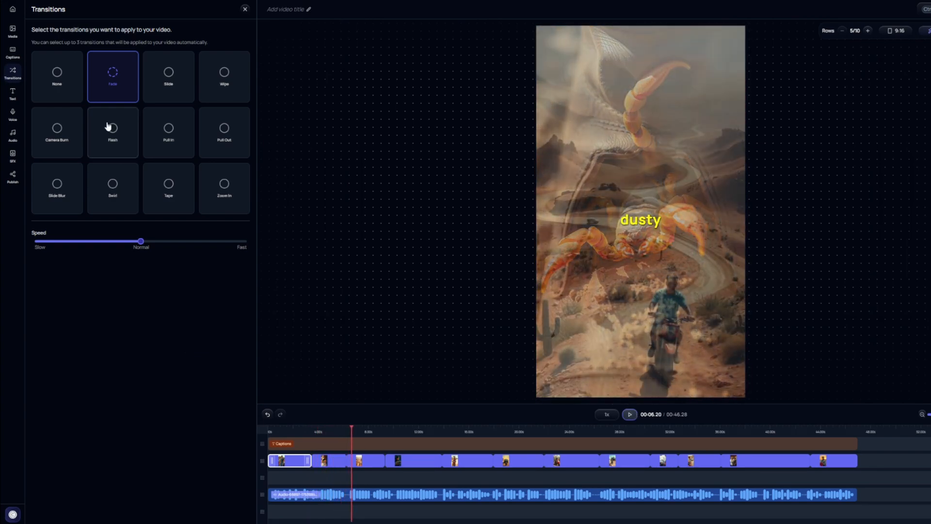
Replace the Fade transition with Slide and Wipe, and play part of the video to preview them.
click(107, 82)
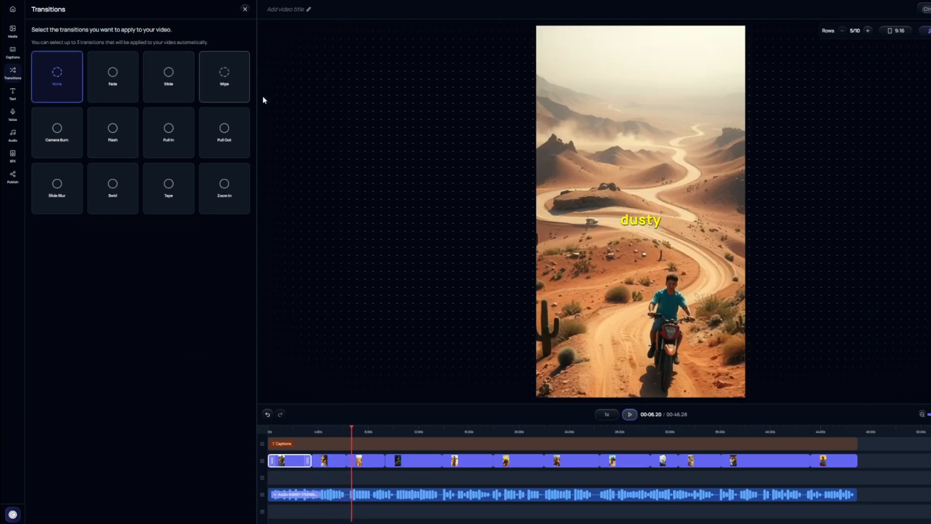
click(177, 87)
click(225, 88)
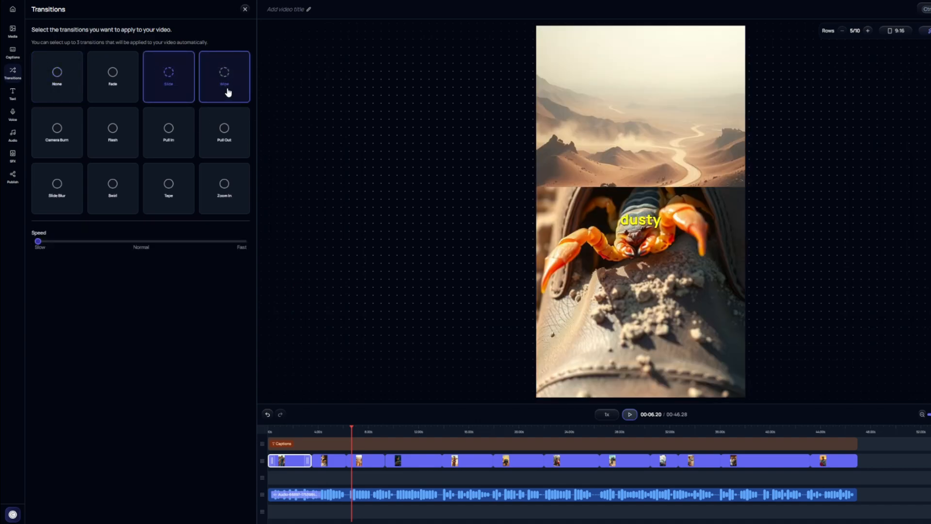
click(630, 415)
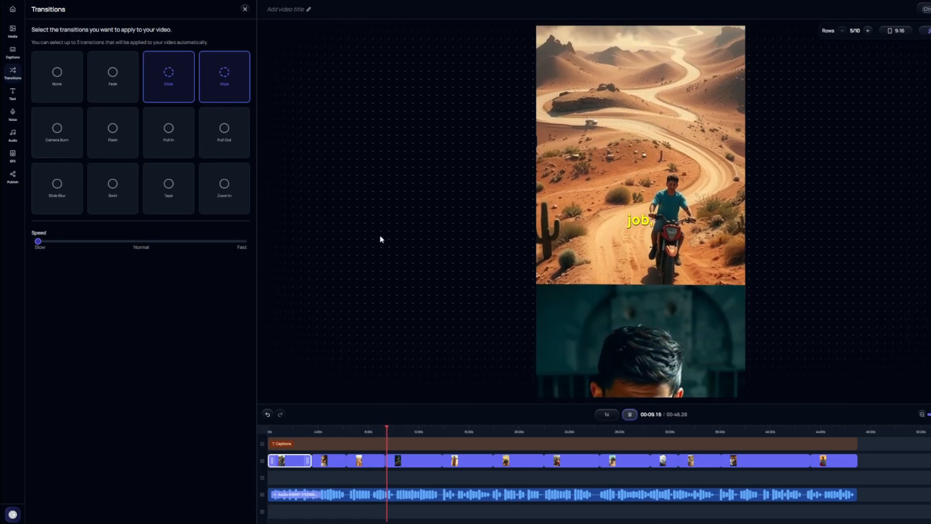
click(630, 414)
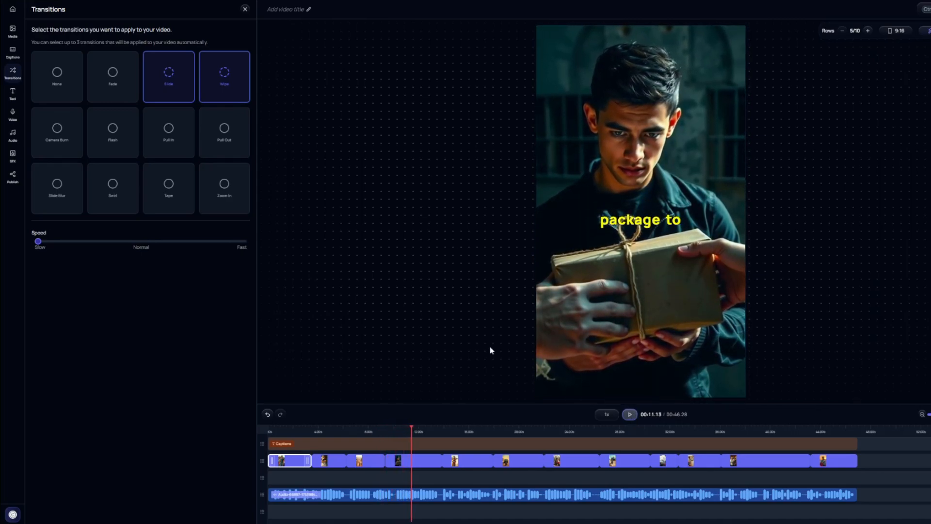
Replace the Slide and Wipe transitions with Camera Burn.
click(56, 135)
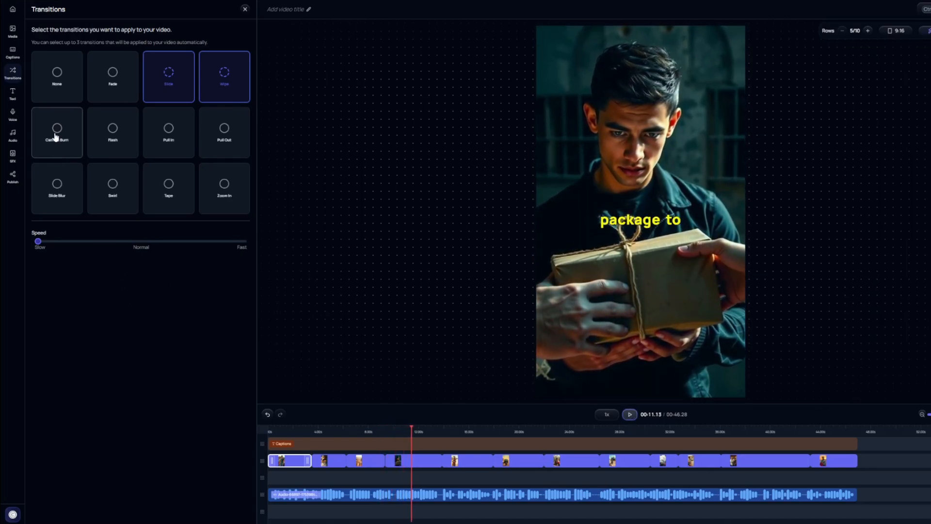
click(182, 88)
click(214, 86)
click(58, 134)
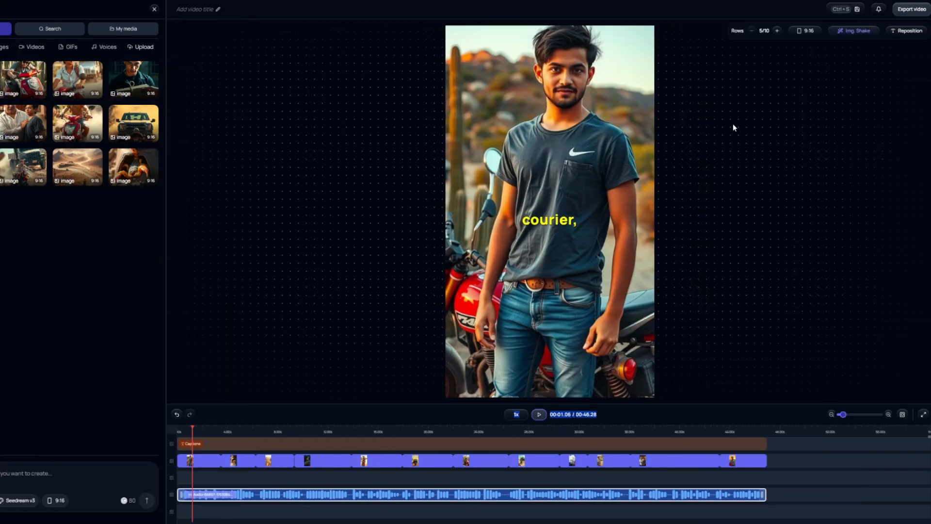
Start exporting the edited courier video.
click(911, 11)
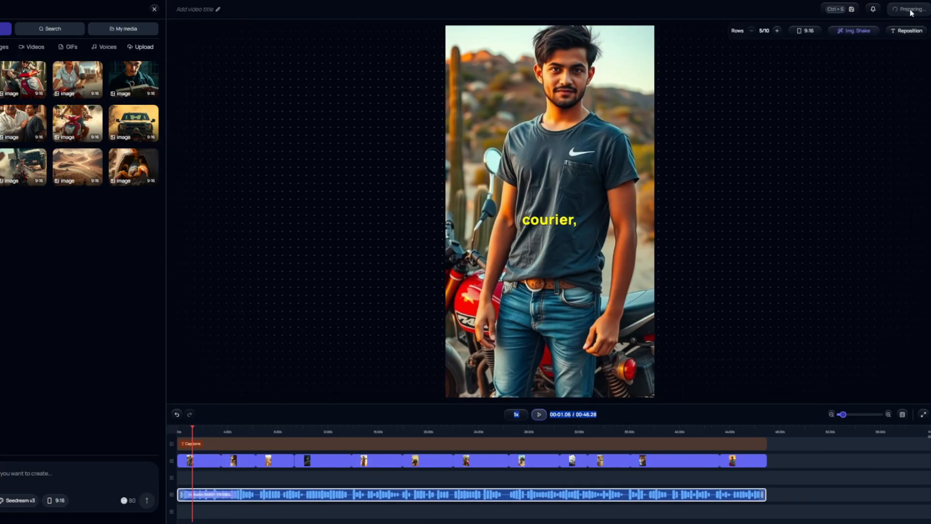